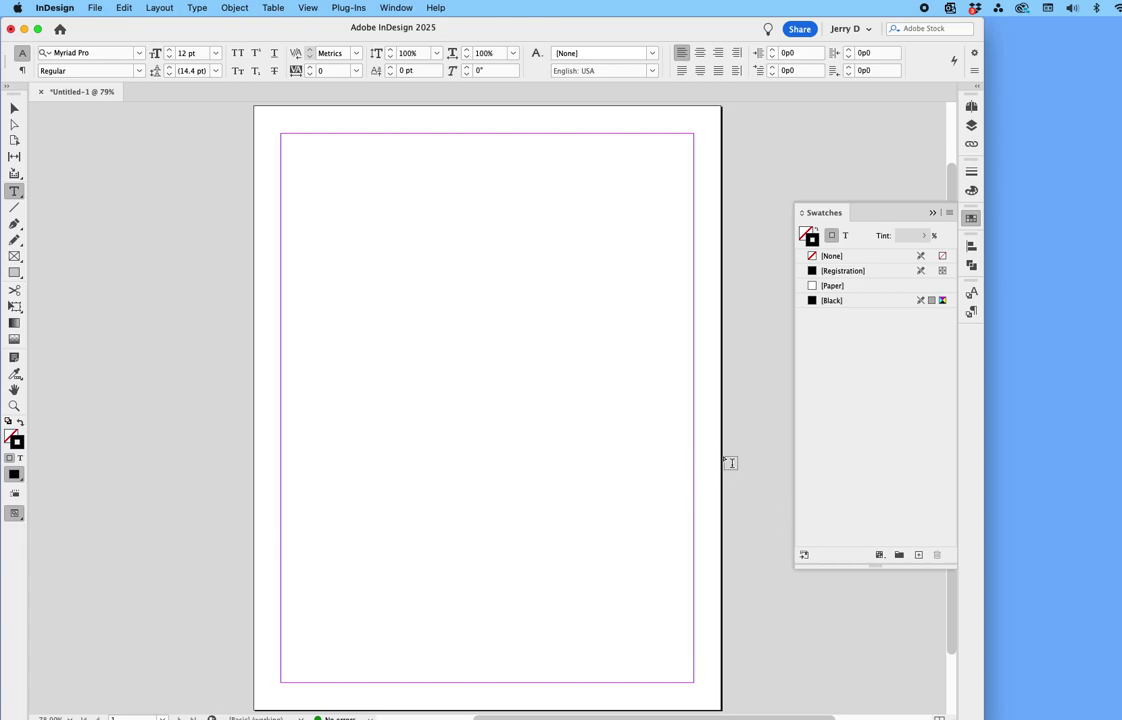
# - Collapse and reopen the Swatches panel, then bring up its panel menu
pyautogui.click(971, 216)
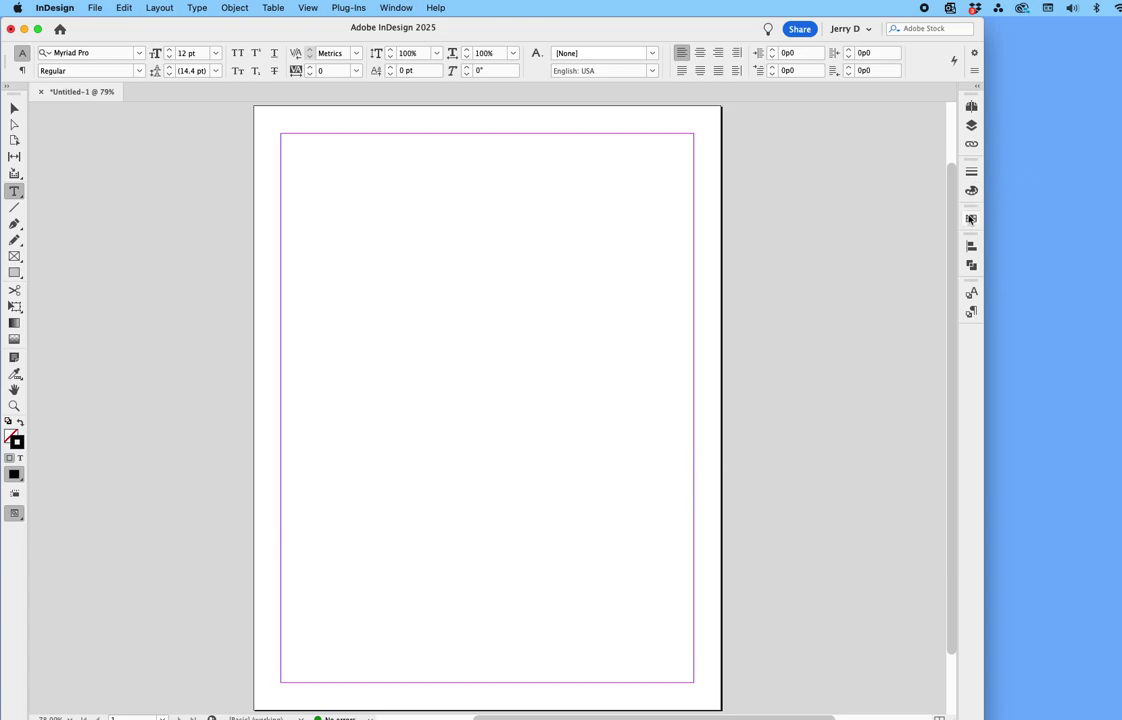
pyautogui.click(970, 218)
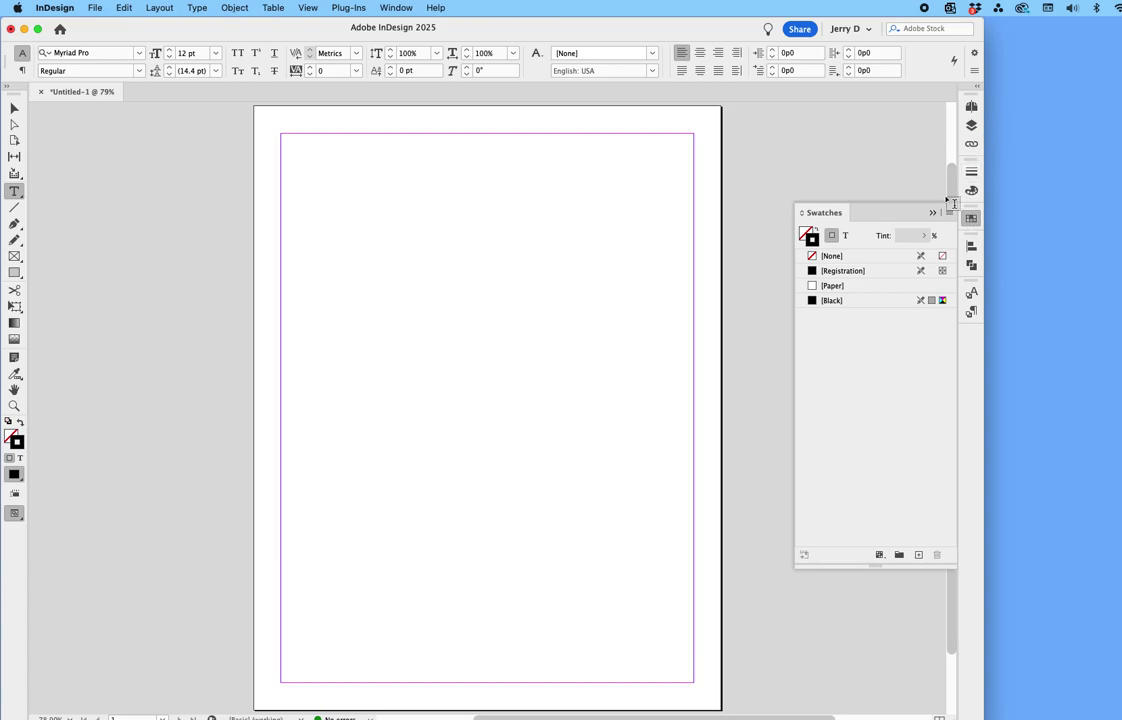
pyautogui.click(948, 213)
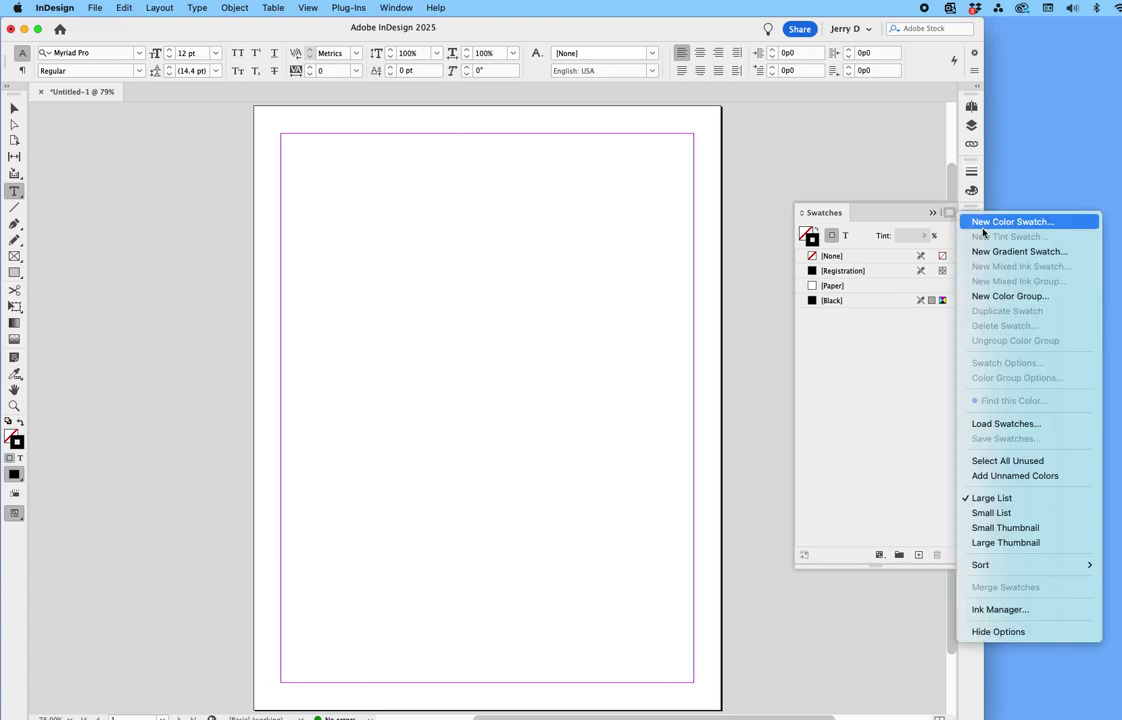
pyautogui.click(989, 222)
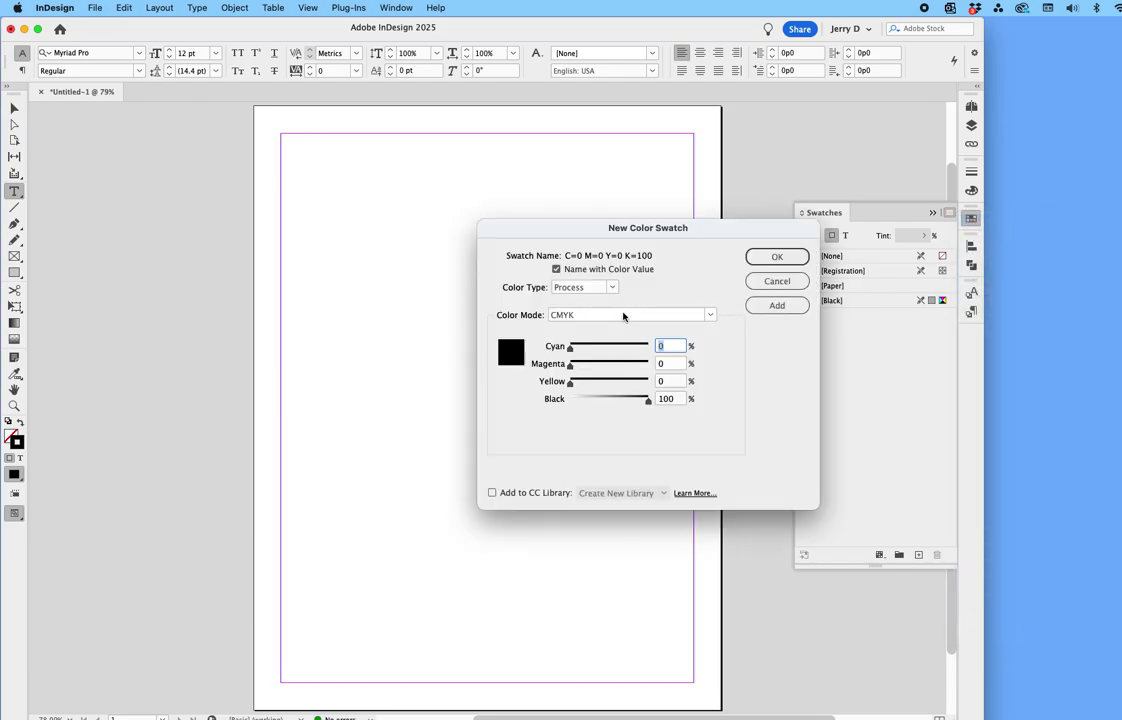
pyautogui.click(651, 317)
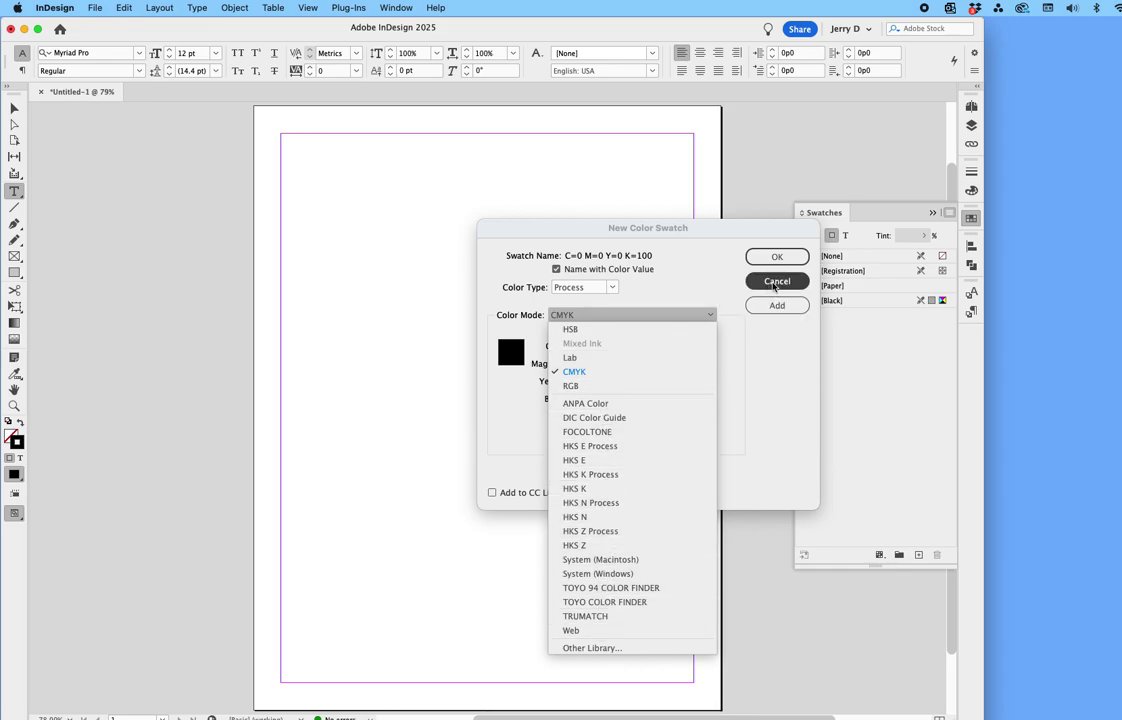
pyautogui.click(775, 283)
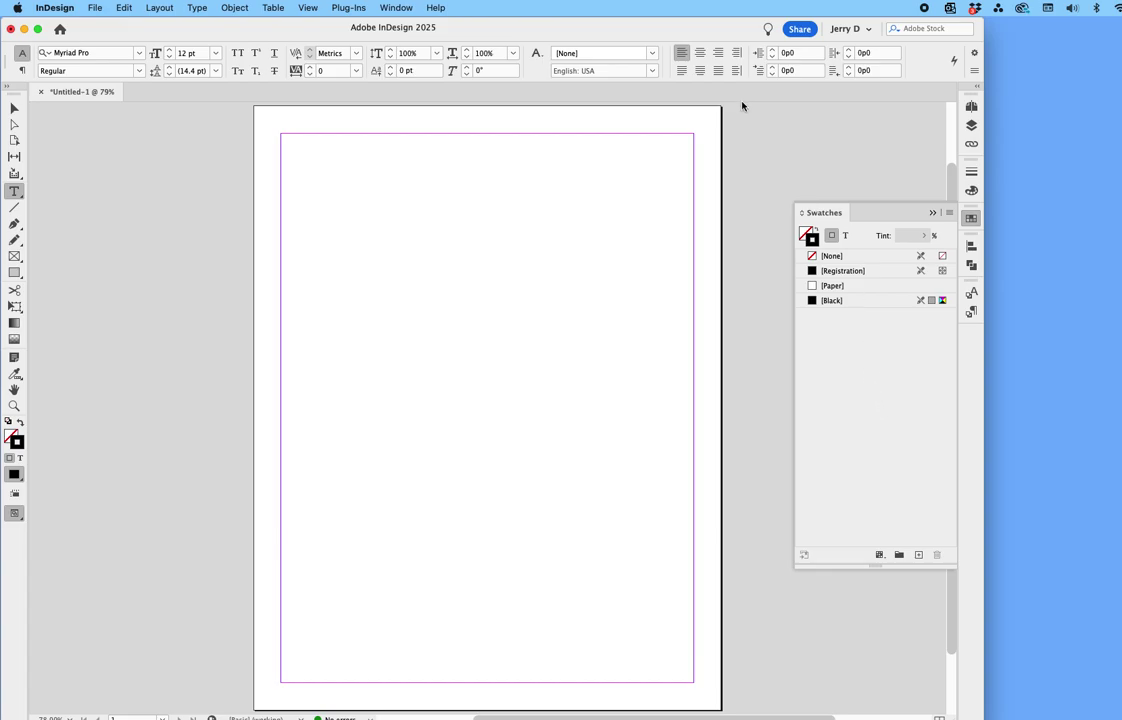
pyautogui.hotkey('ctrl', 'Up')
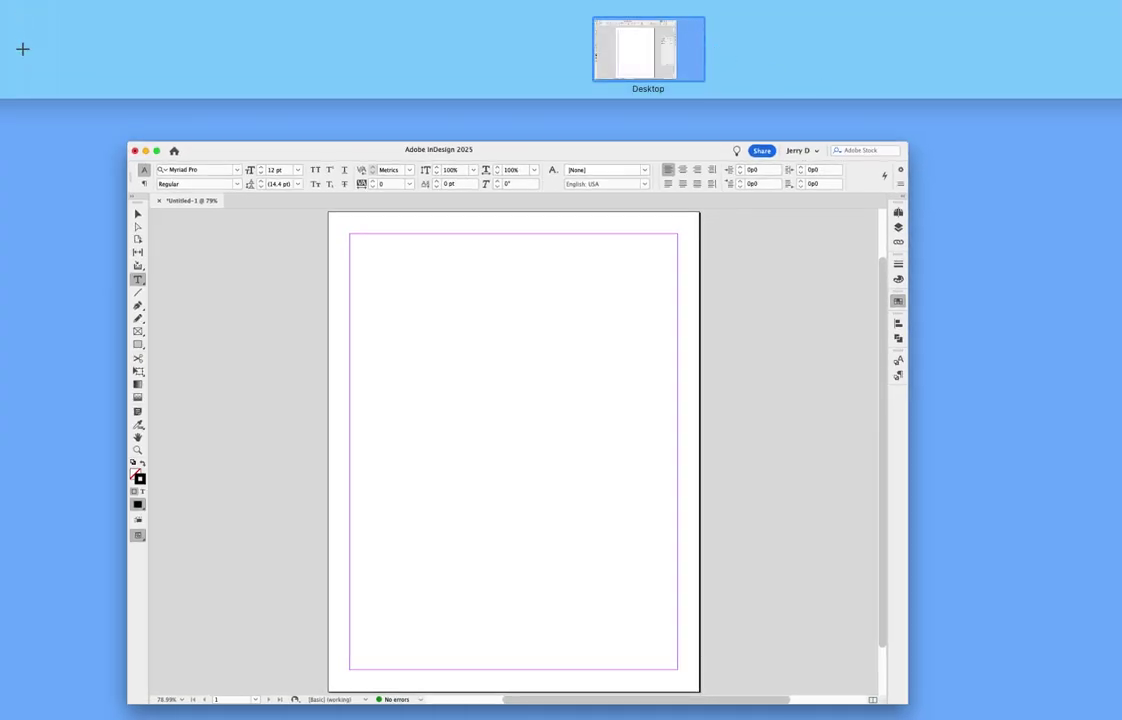
# - Switch to Firefox and search Google for 'pantone solid coated download free'
pyautogui.hotkey('ctrl', 'Up')
pyautogui.press('super+Tab')
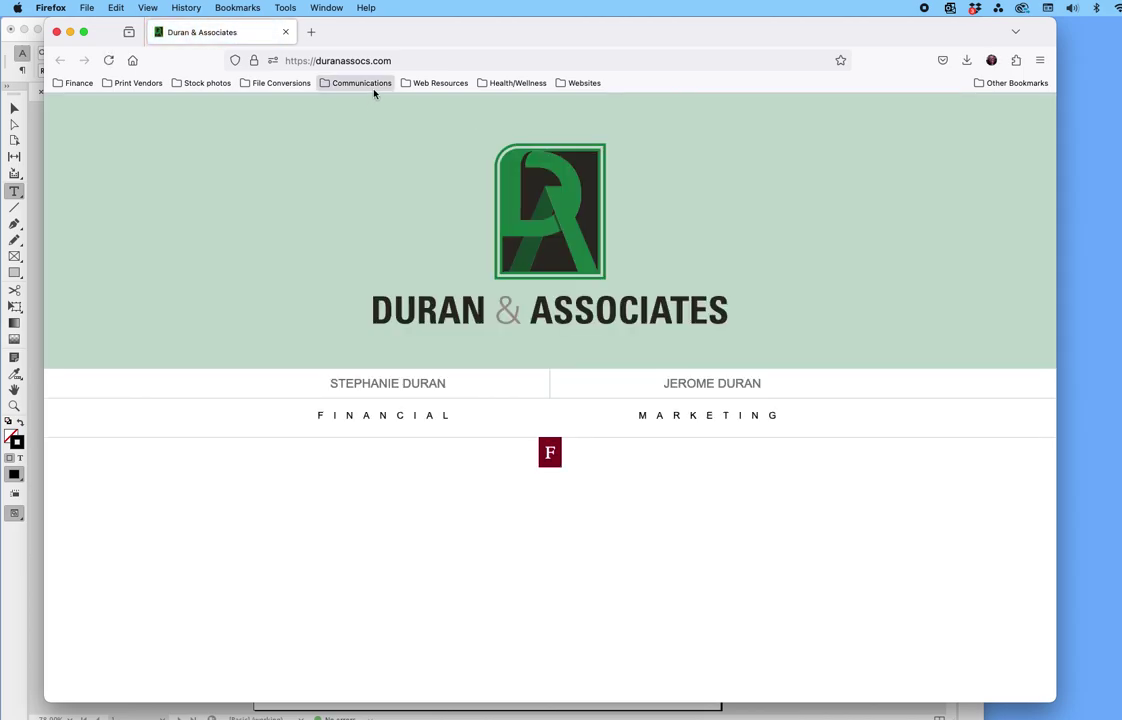
pyautogui.click(404, 60)
pyautogui.write('pantone solid coated download free')
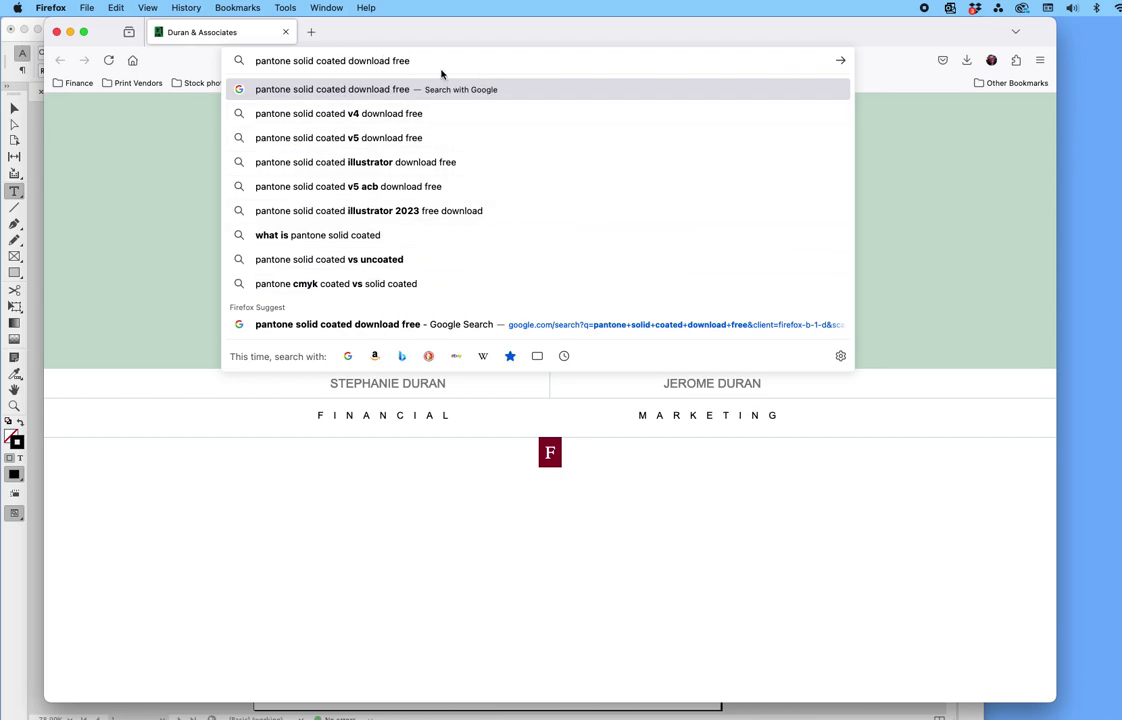
pyautogui.press('Return')
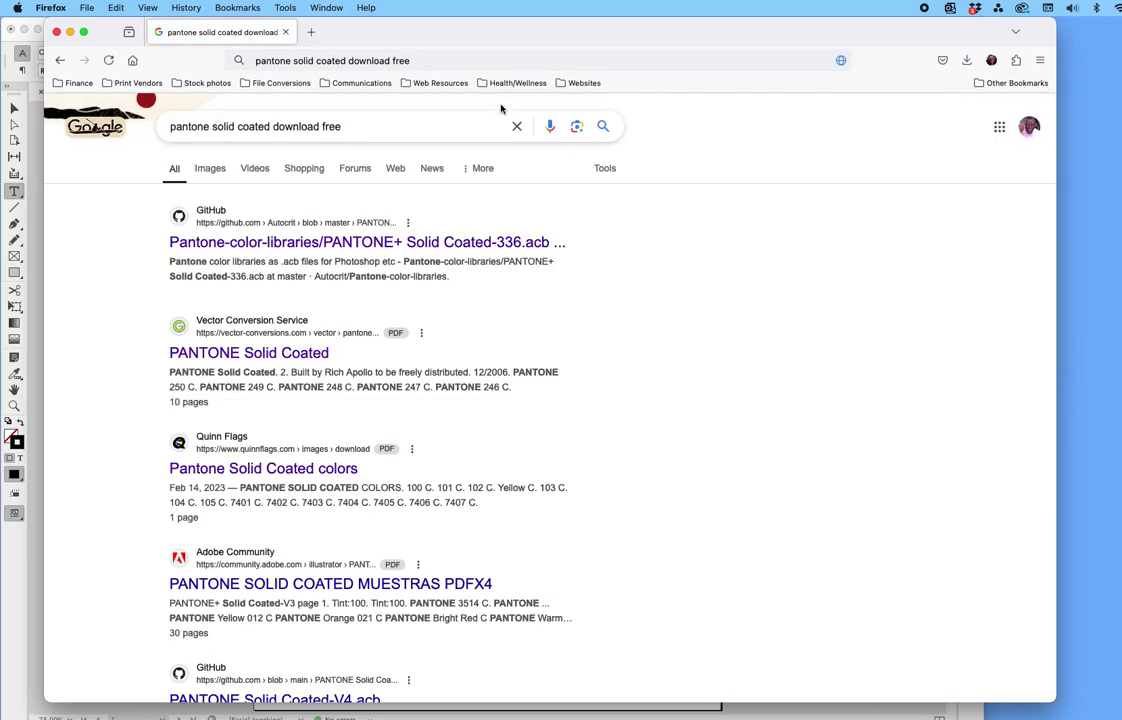
# - Open the GitHub Pantone-color-libraries result and go to the PANTONE+ Solid Coated-V3.acb file page
pyautogui.click(230, 243)
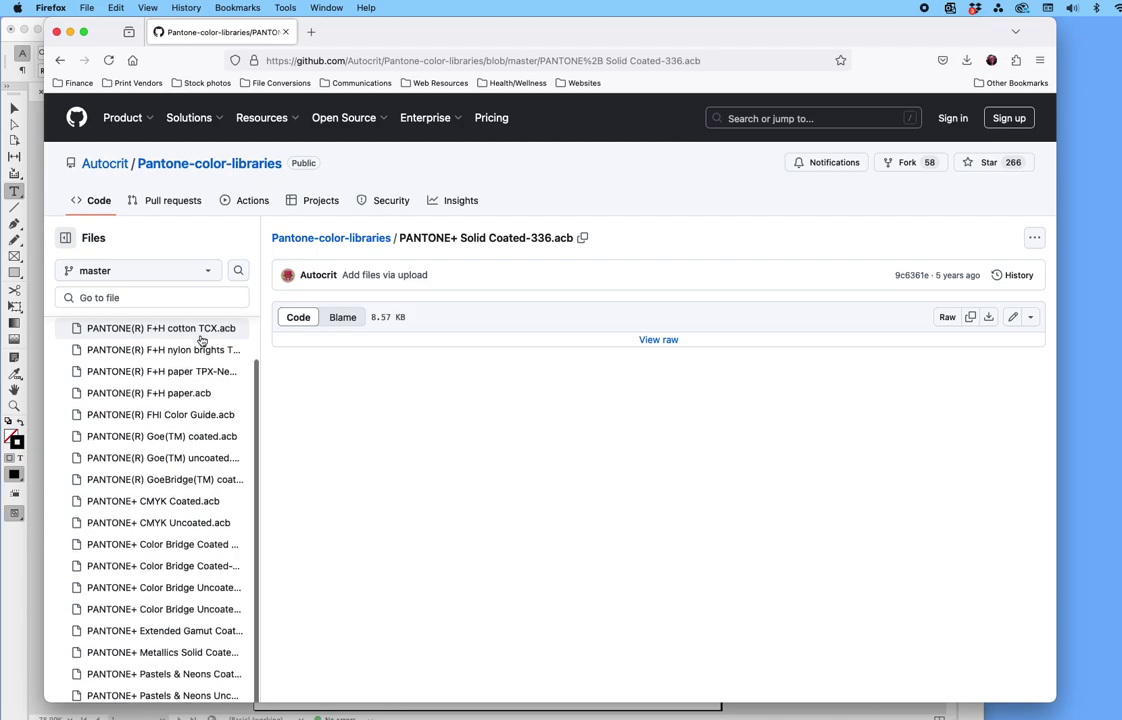
pyautogui.scroll(-3, 201, 340)
pyautogui.scroll(2, 210, 339)
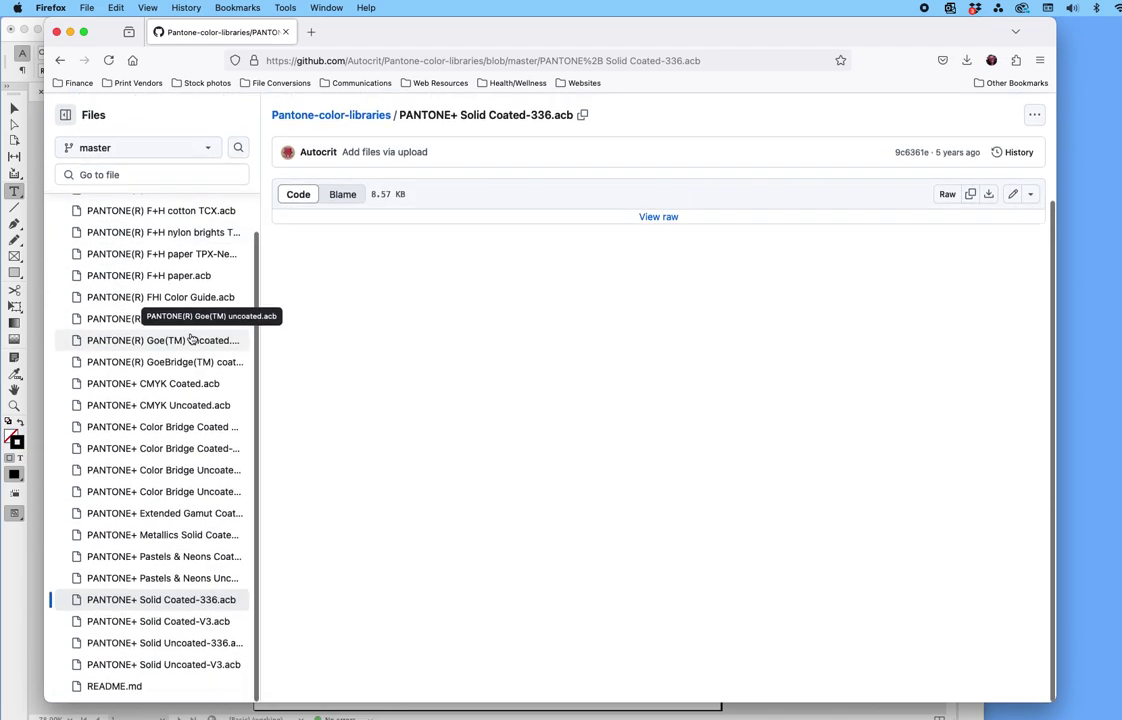
pyautogui.scroll(-2, 220, 337)
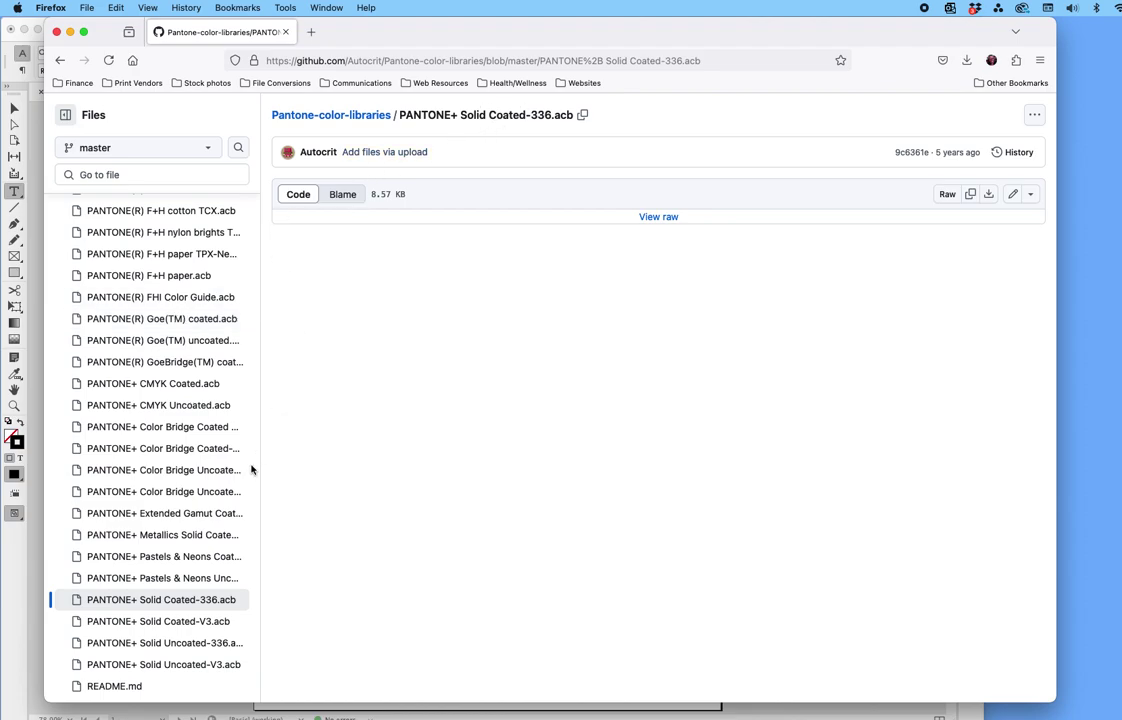
pyautogui.click(186, 626)
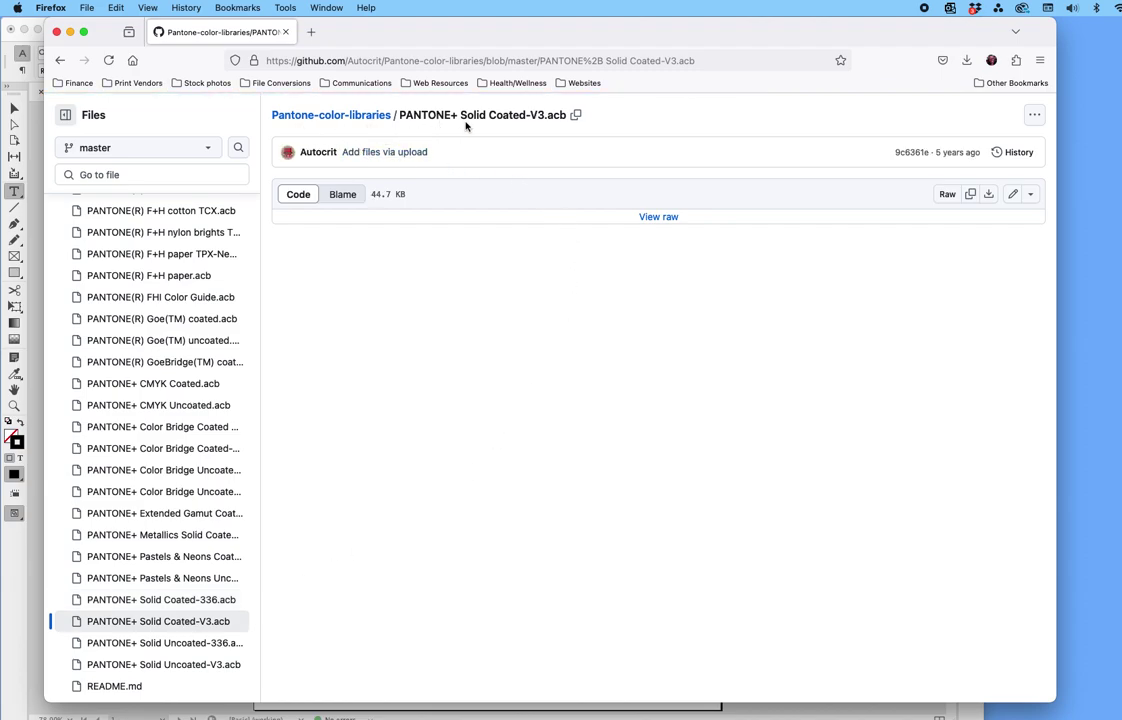
# - Download PANTONE+ Solid Coated-V3.acb from its GitHub file page and switch back to InDesign
pyautogui.click(1035, 117)
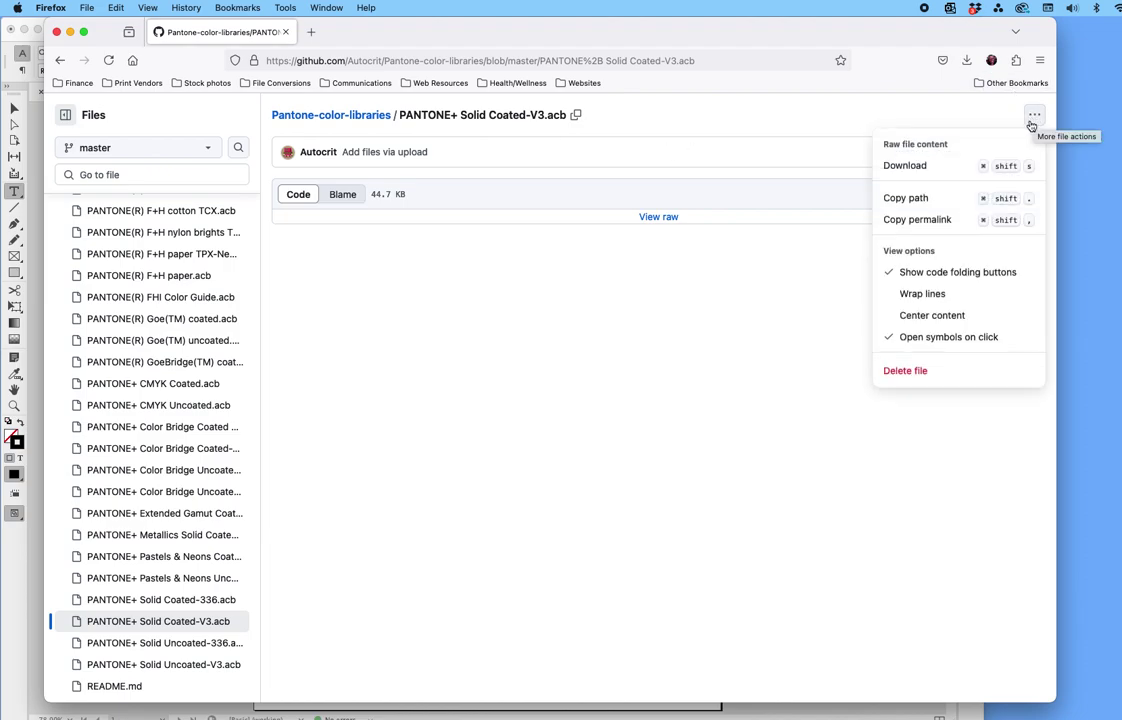
pyautogui.click(1009, 166)
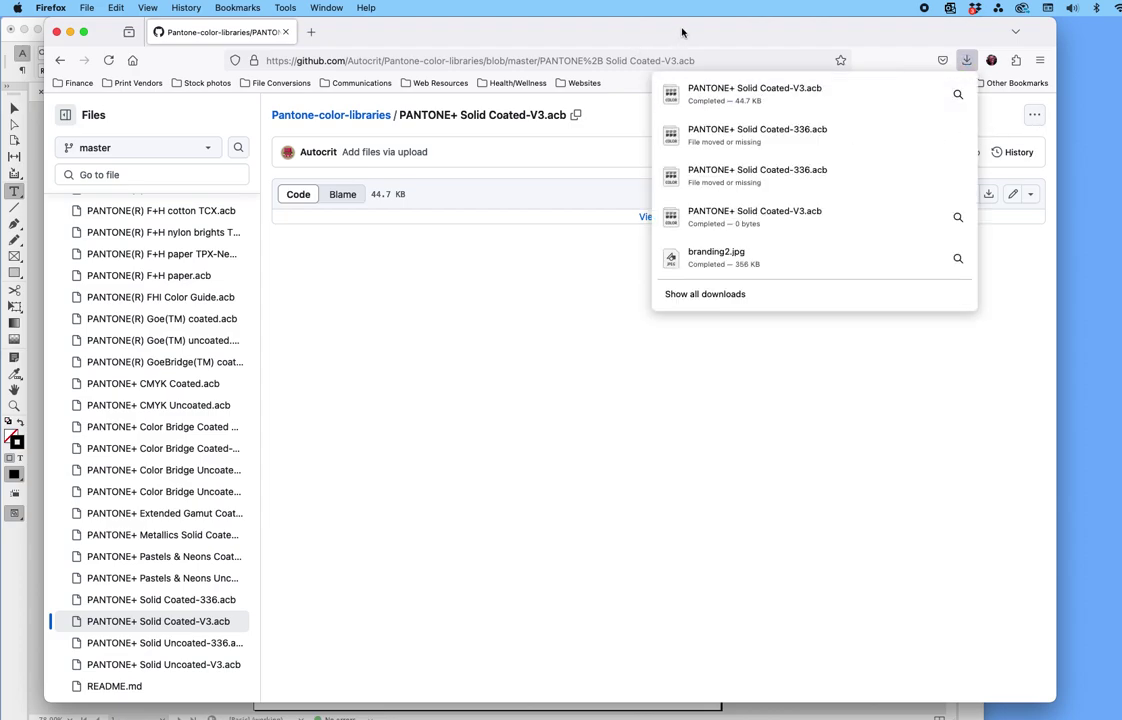
pyautogui.hotkey('ctrl', 'Up')
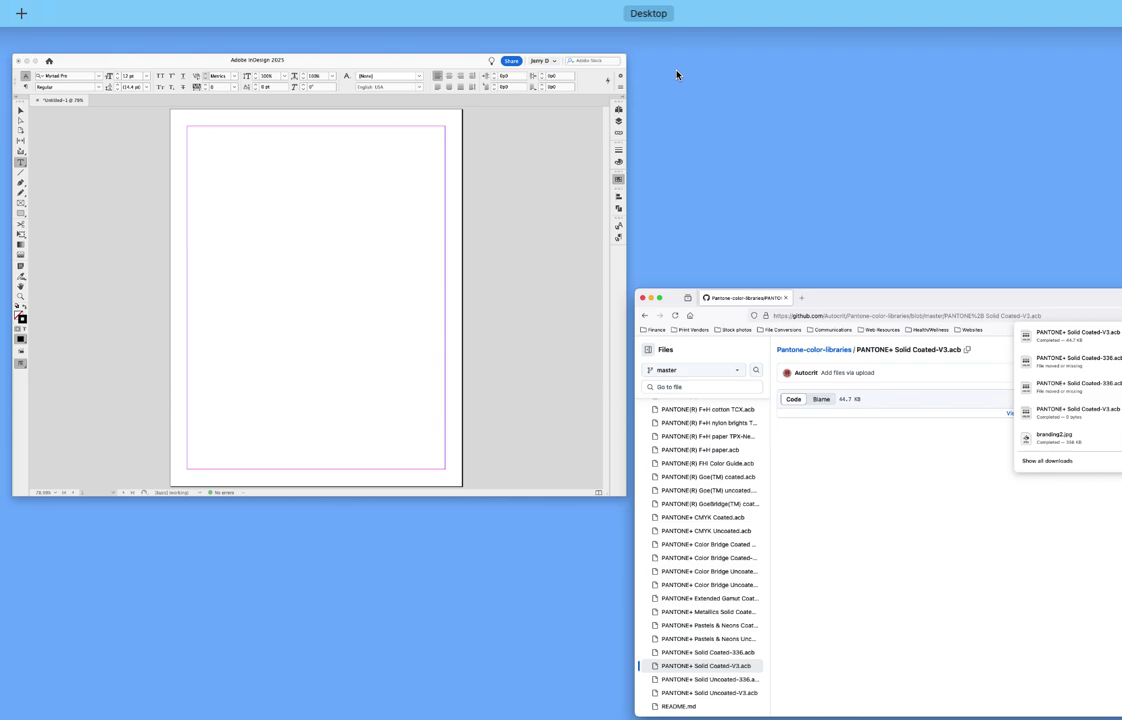
pyautogui.click(535, 116)
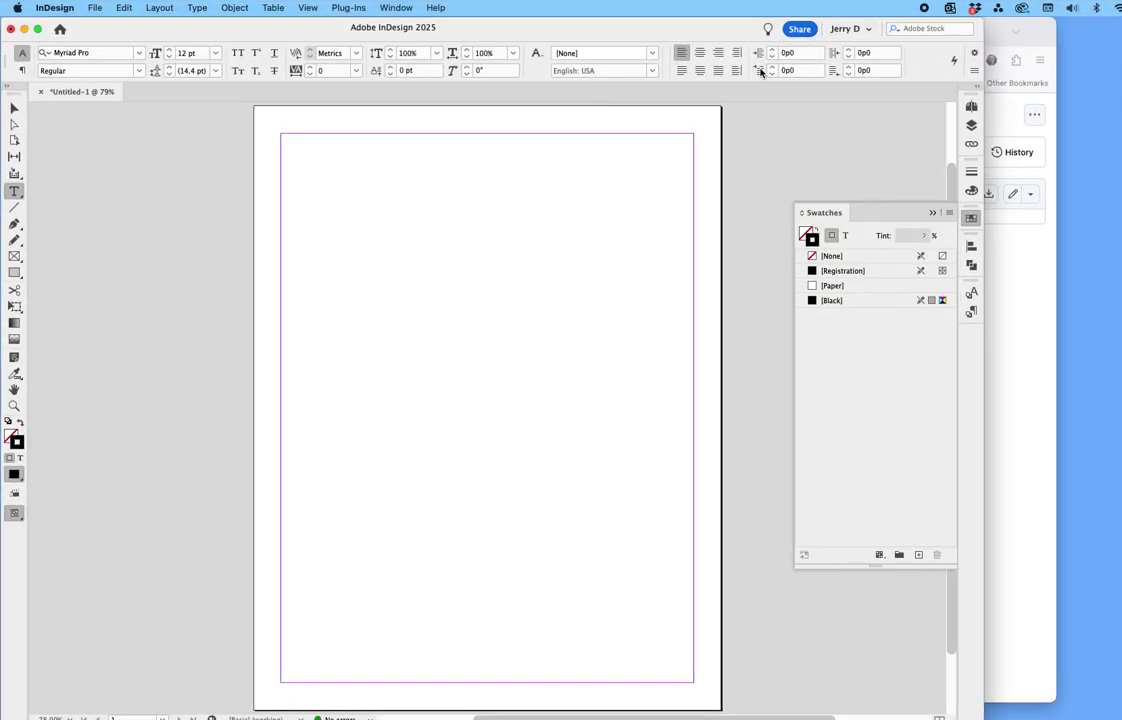
# - Move PANTONE+ Solid Coated-V3.acb from the Finder Downloads folder to the desktop, then close the window
pyautogui.hotkey('ctrl', 'Up')
pyautogui.hotkey('ctrl', 'Up')
pyautogui.click(1083, 86)
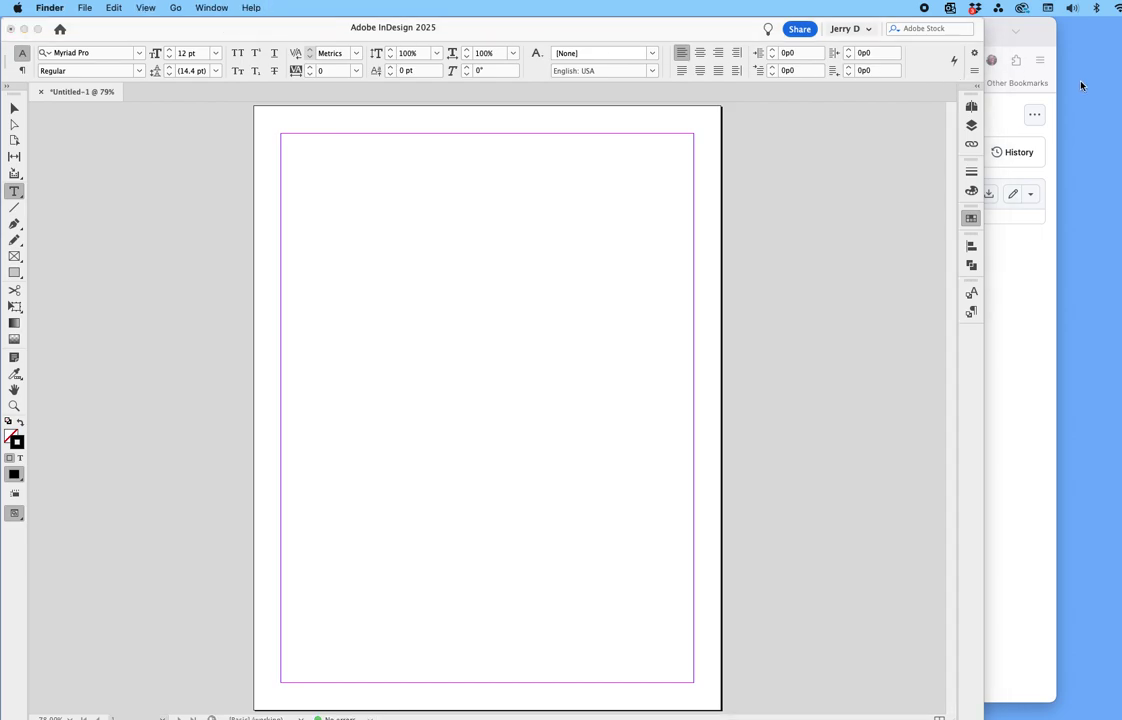
pyautogui.click(175, 8)
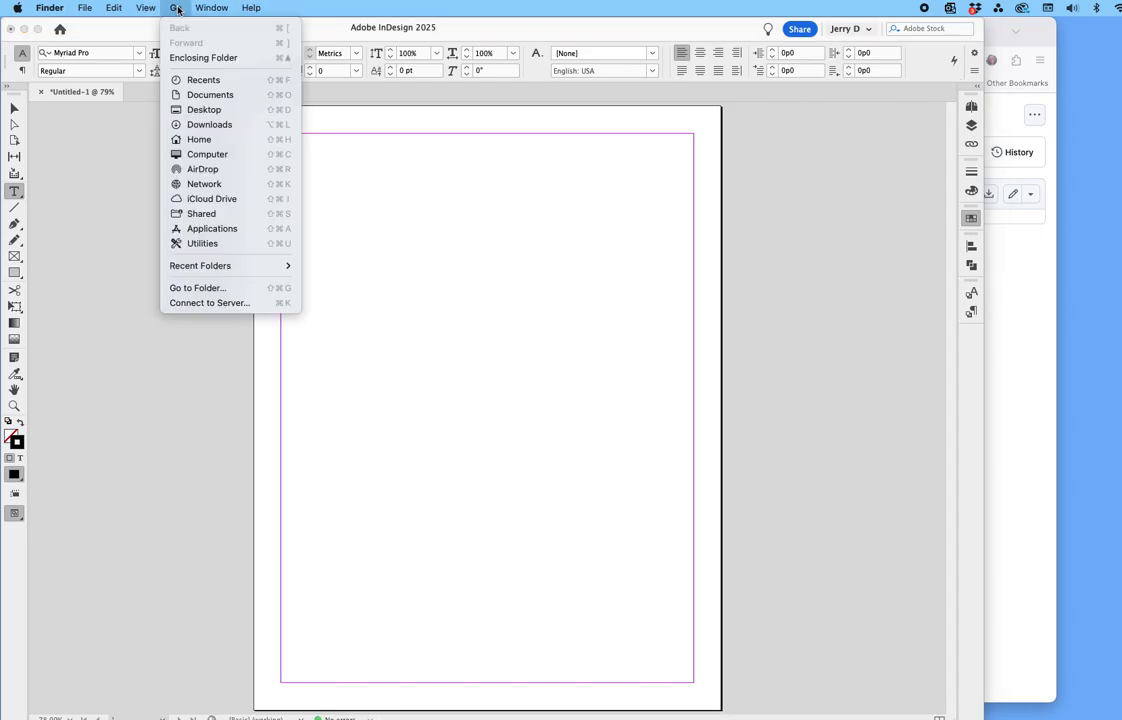
pyautogui.click(190, 125)
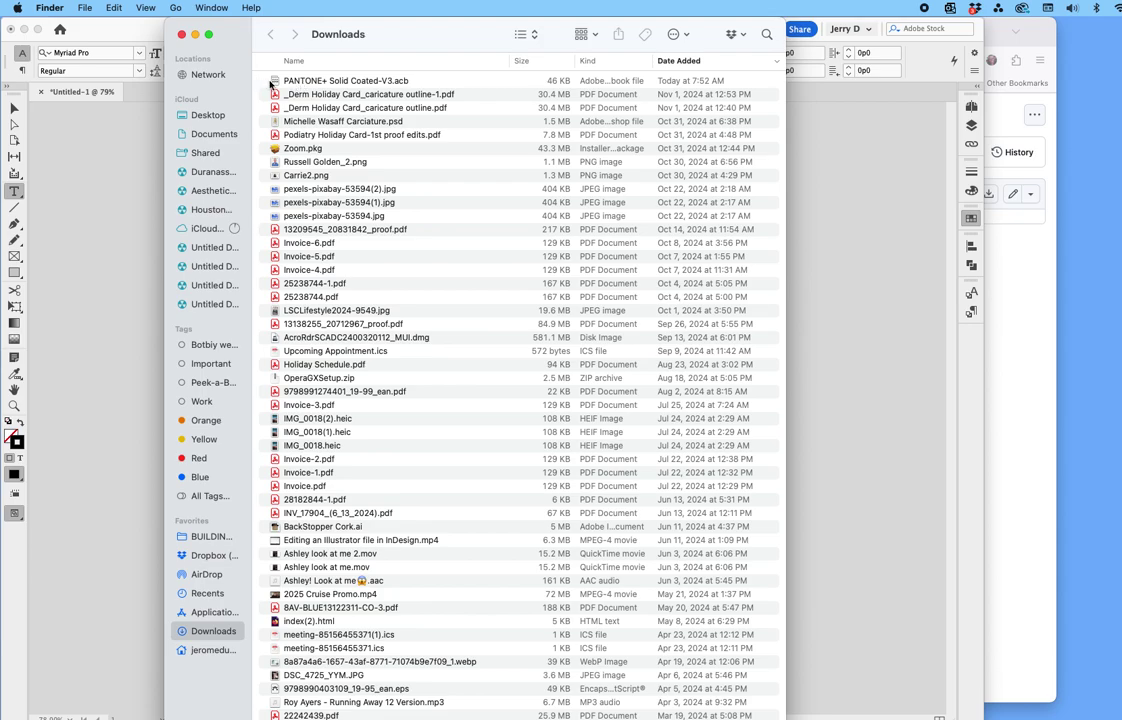
pyautogui.moveTo(301, 84); pyautogui.dragTo(1071, 114)
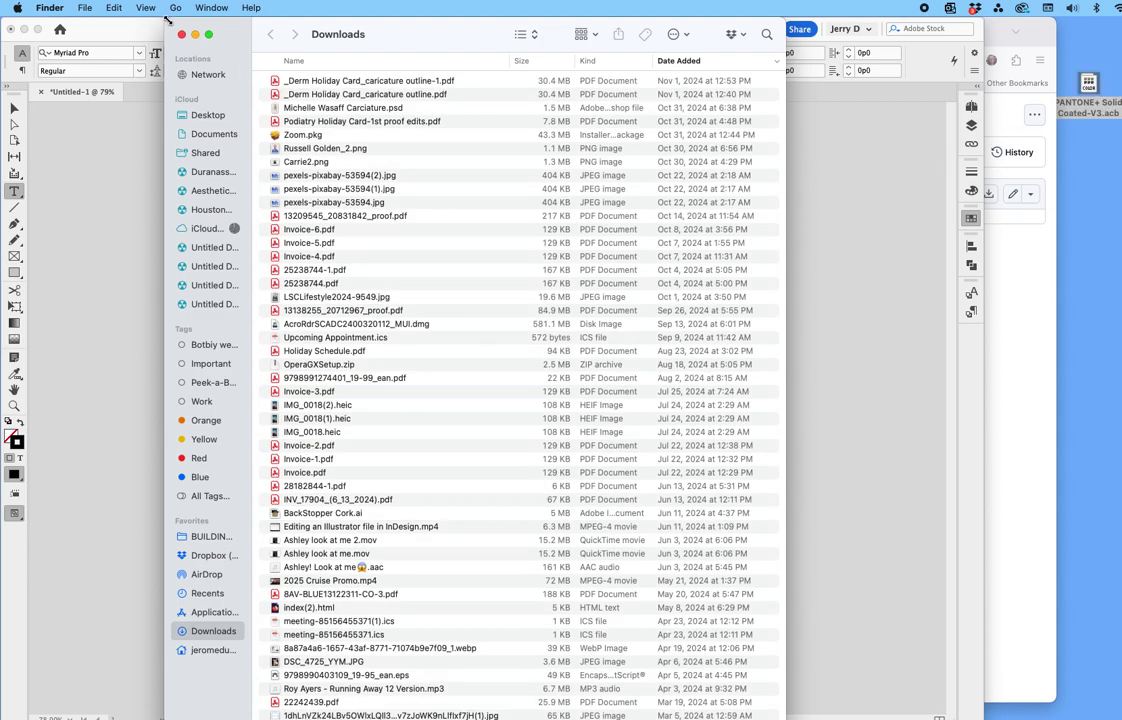
pyautogui.click(181, 35)
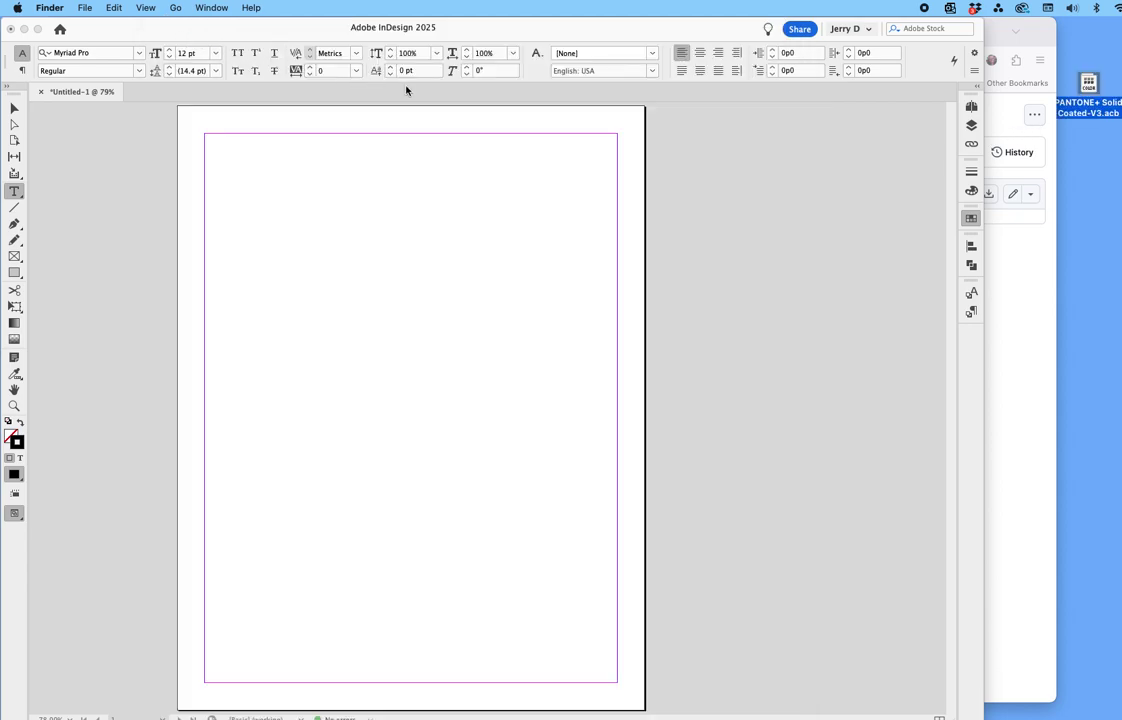
# - Open Applications > Adobe InDesign 2025 > Presets > Swatch Libraries and drag the .acb file into it
pyautogui.click(181, 9)
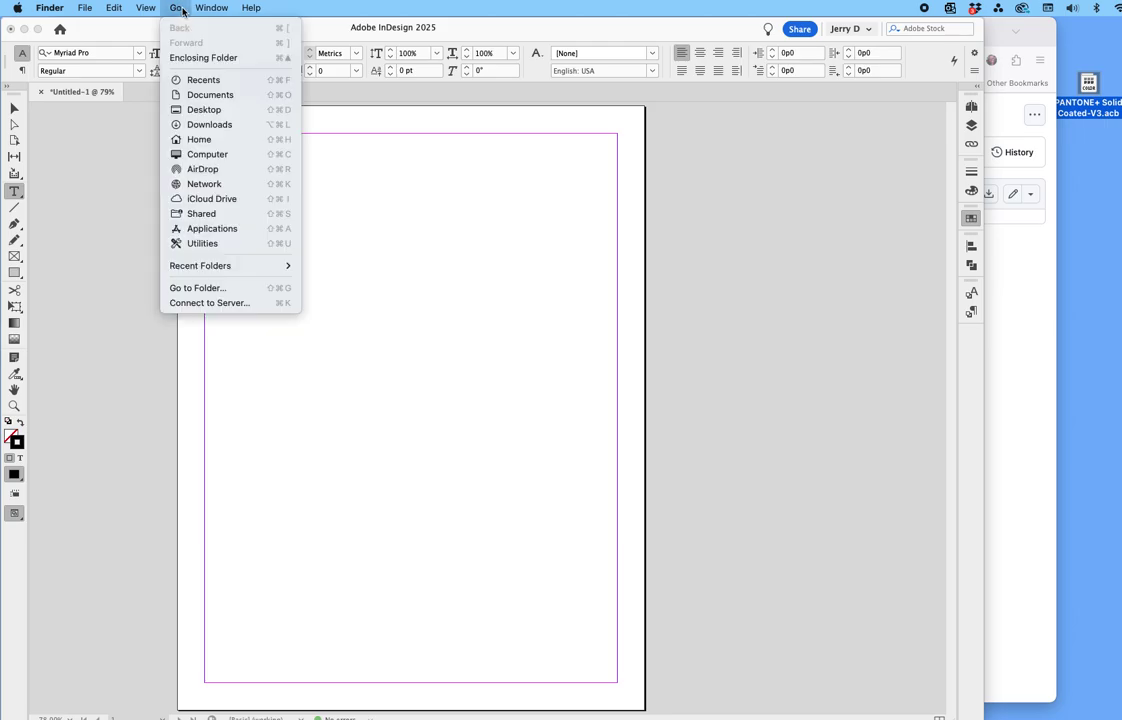
pyautogui.click(210, 230)
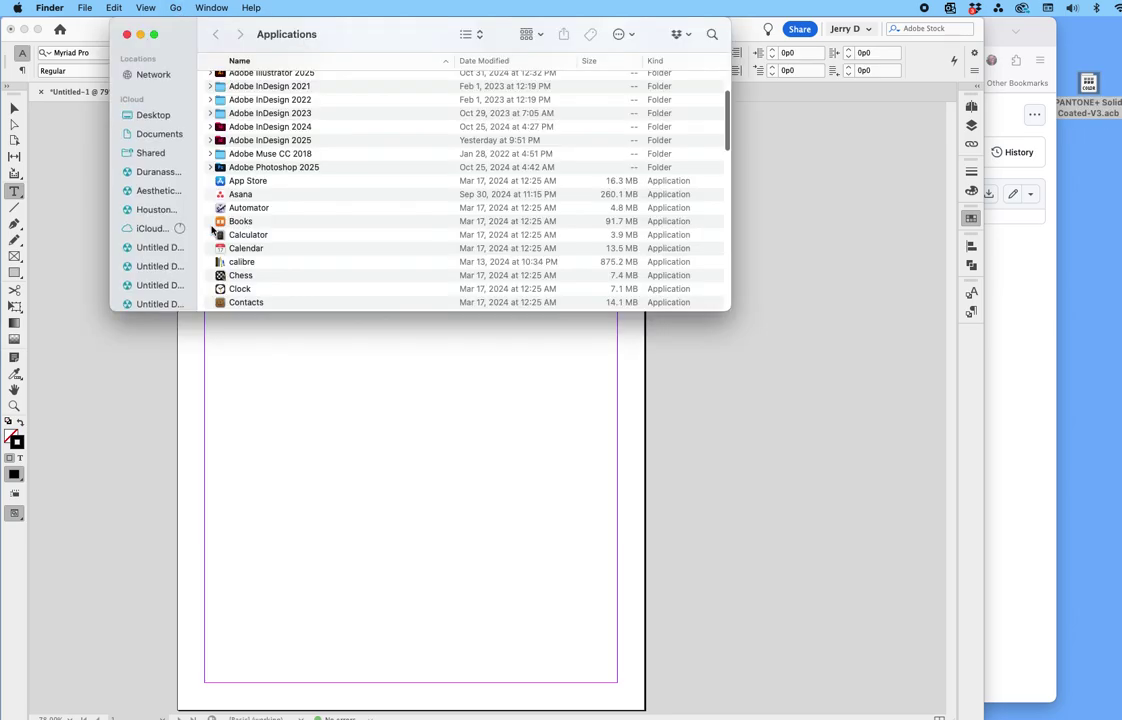
pyautogui.doubleClick(267, 141)
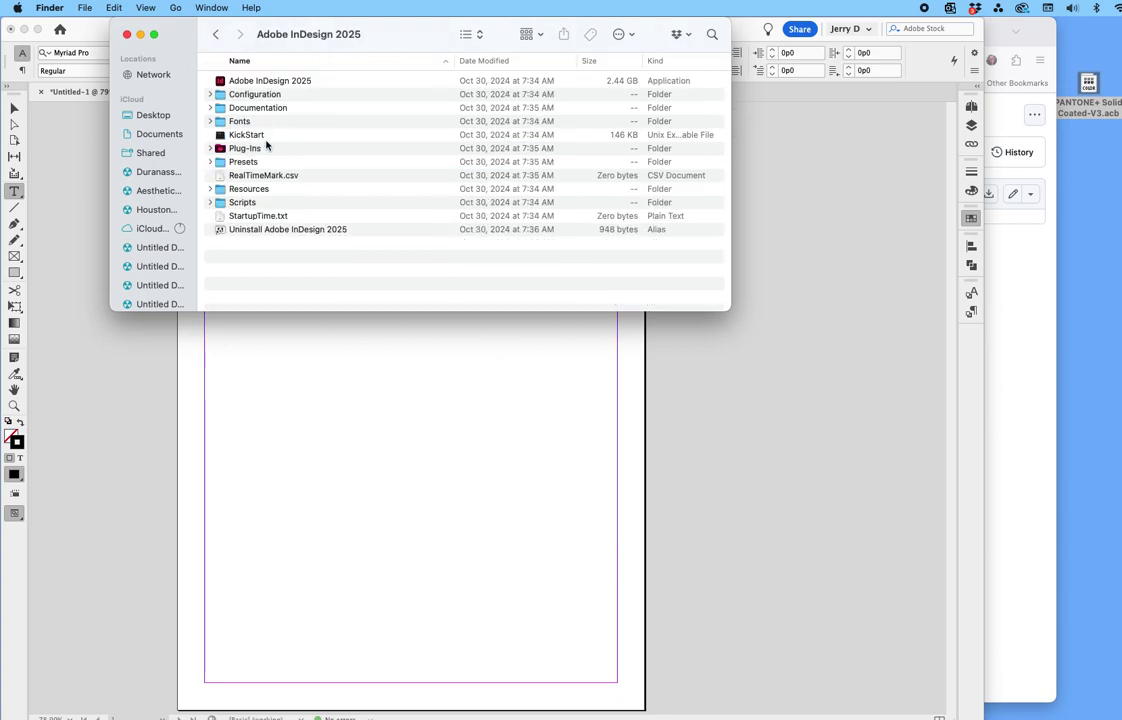
pyautogui.doubleClick(247, 162)
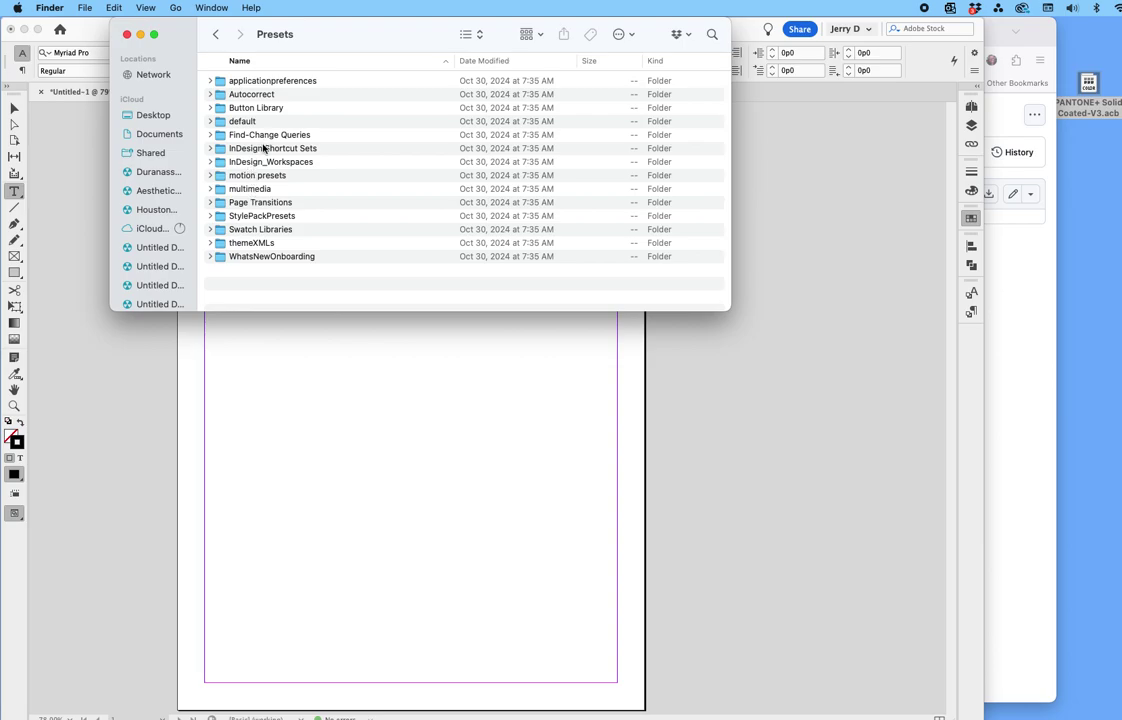
pyautogui.click(279, 232)
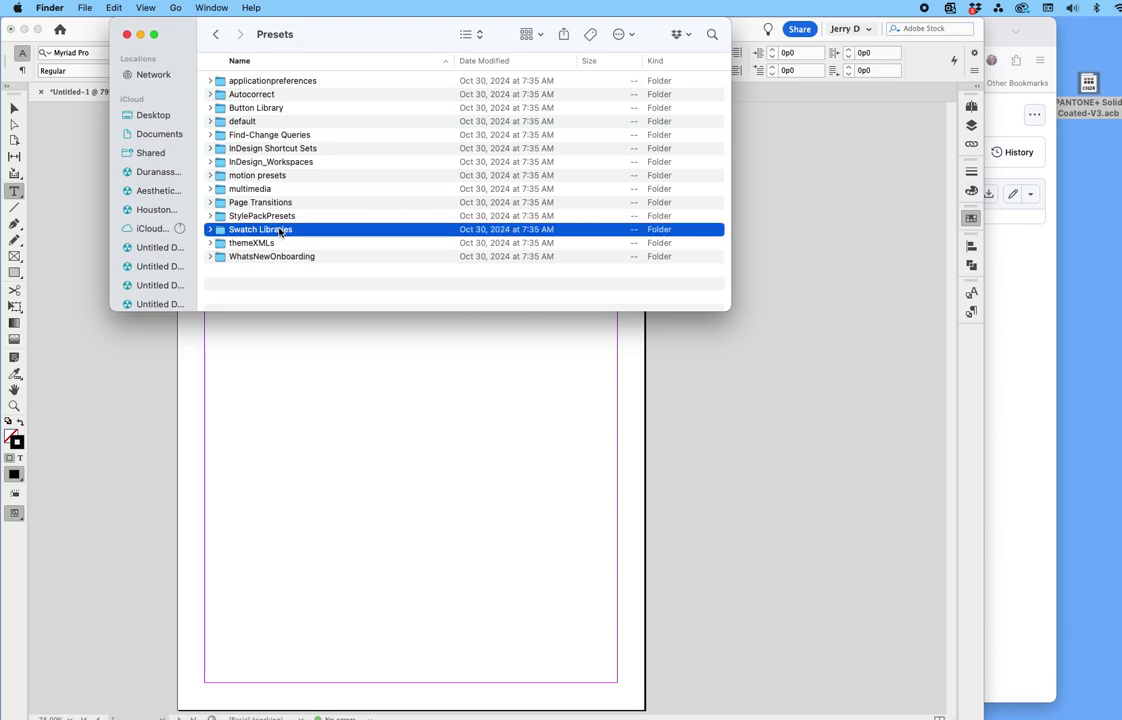
pyautogui.doubleClick(280, 231)
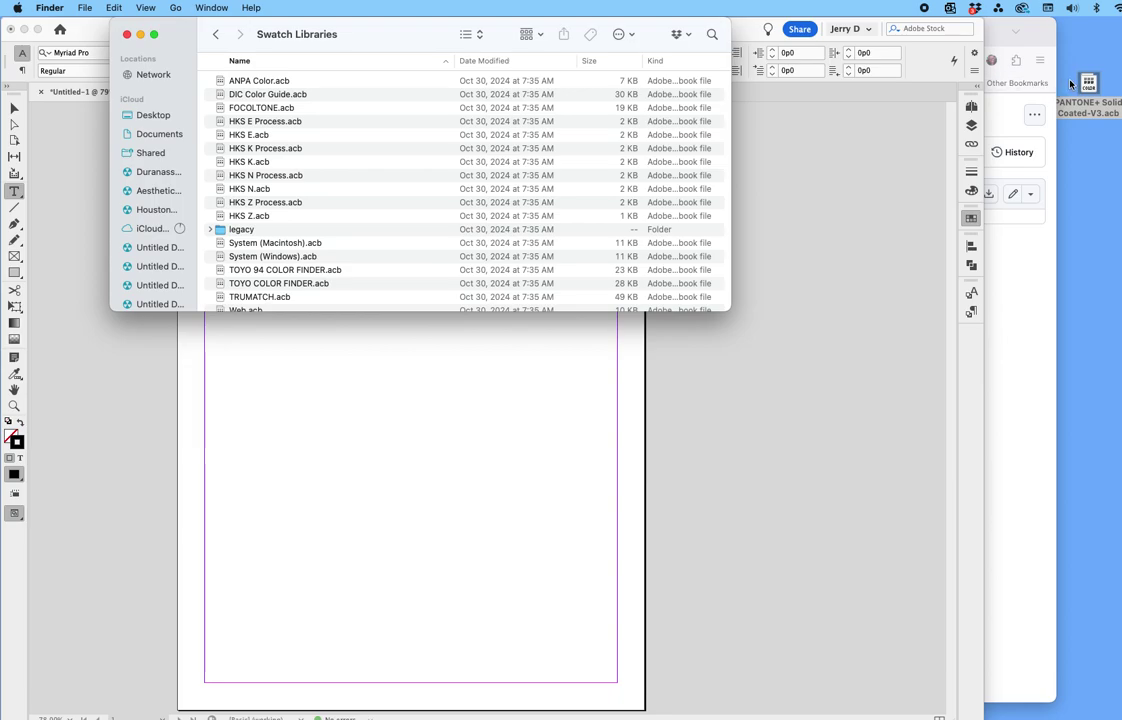
pyautogui.moveTo(1088, 88); pyautogui.dragTo(351, 156)
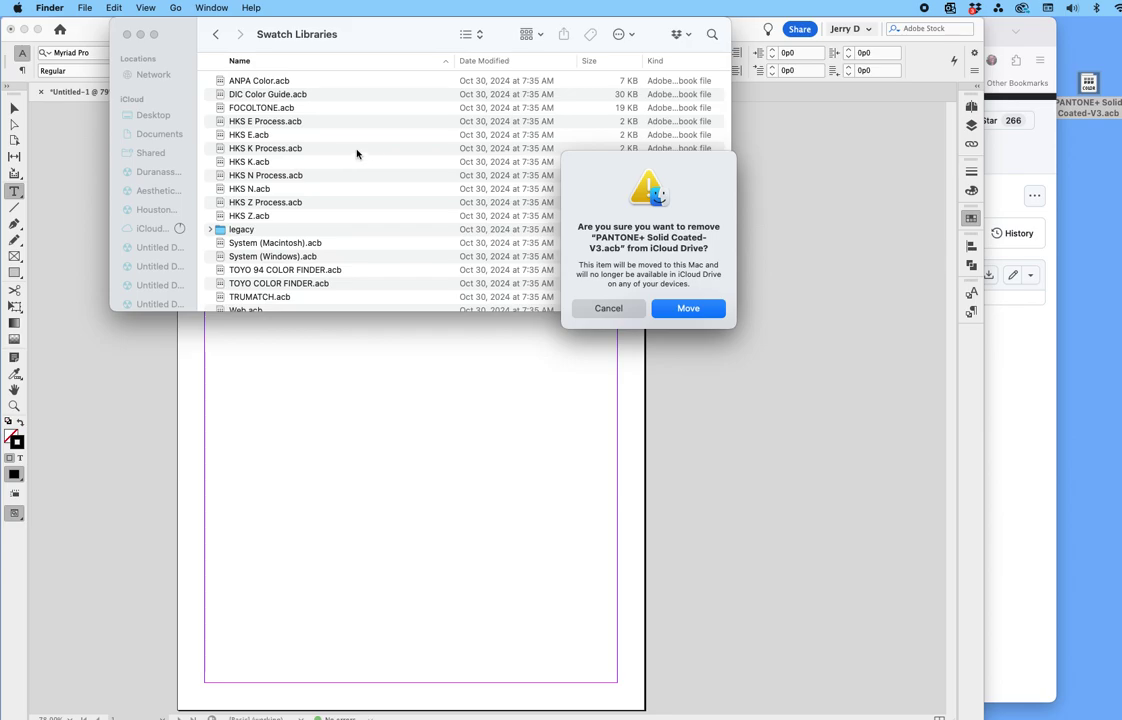
# - Confirm moving the library off iCloud Drive with the account password, then return to InDesign
pyautogui.click(687, 309)
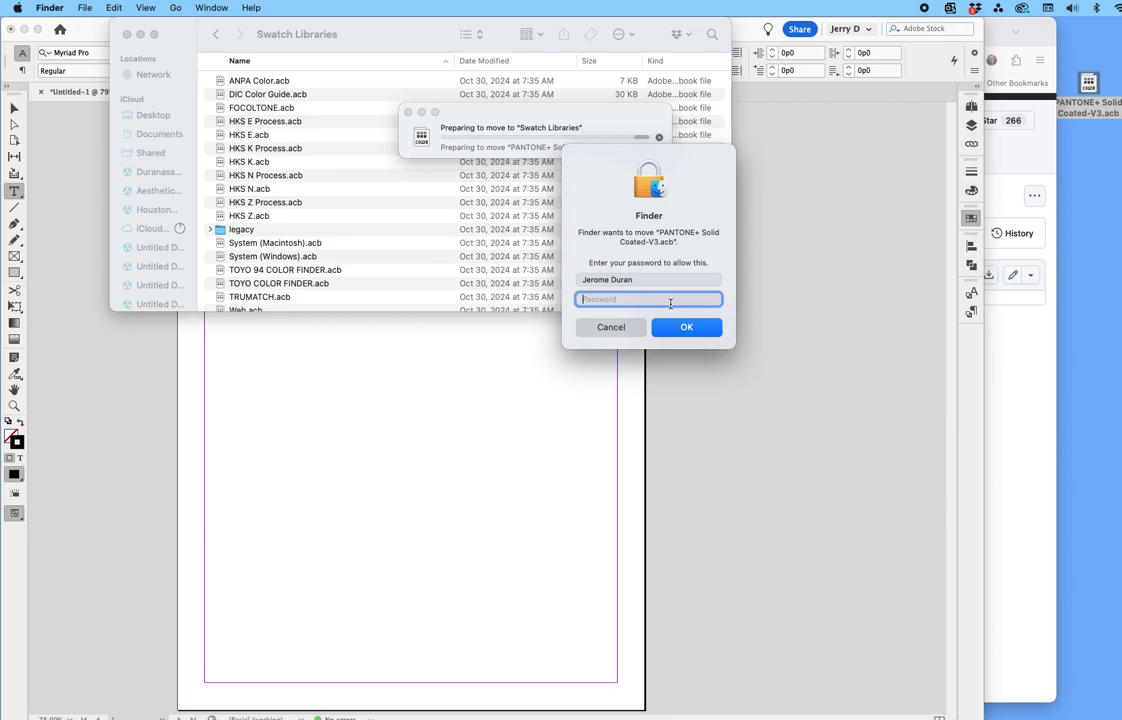
pyautogui.write('•••••••••')
pyautogui.press('Return')
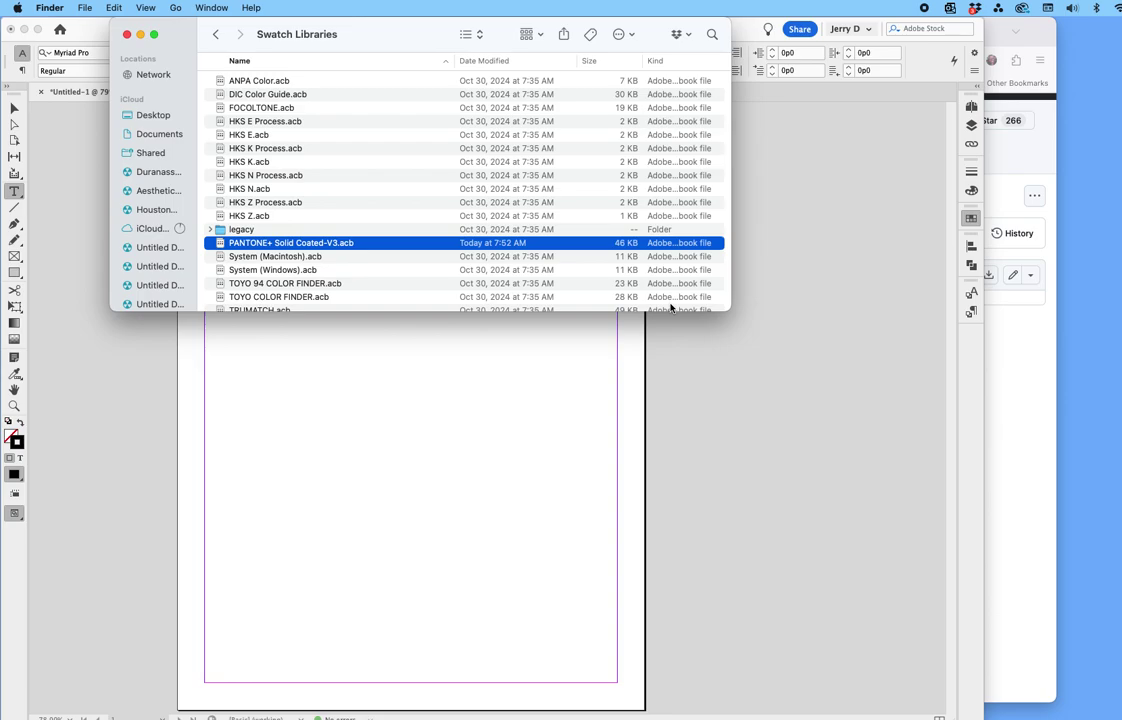
pyautogui.press('super+w')
pyautogui.click(932, 292)
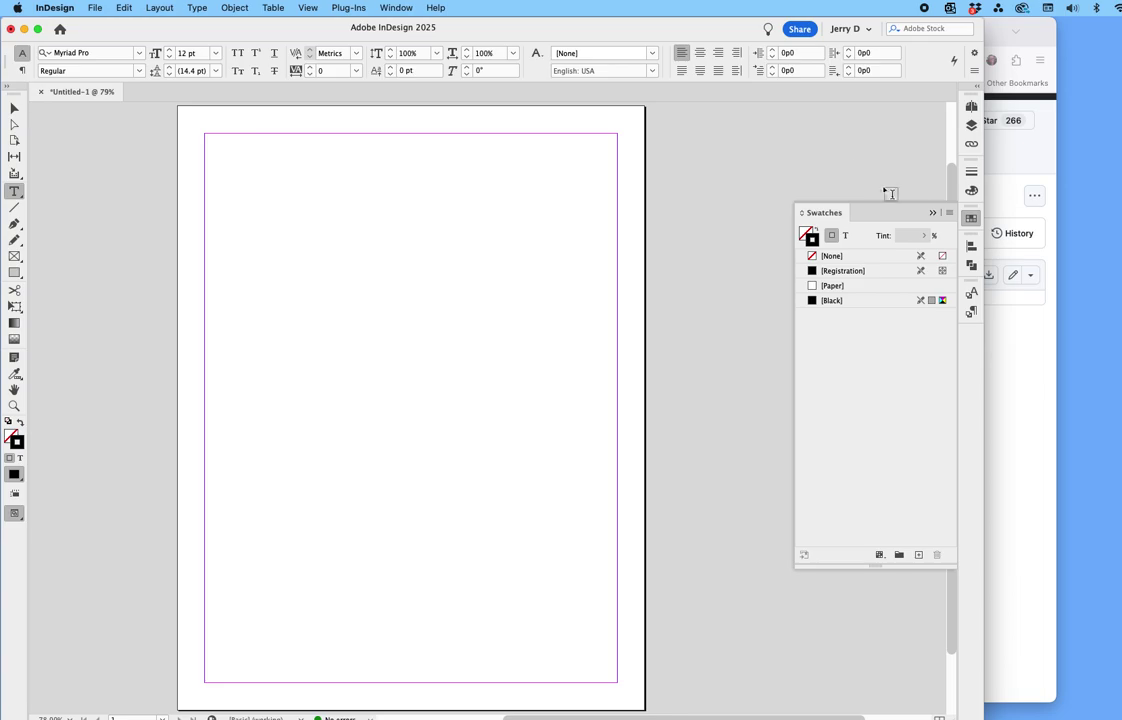
# - Create a New Color Swatch in PANTONE+ Solid Coated-V3 mode using PANTONE 185 C
pyautogui.click(950, 213)
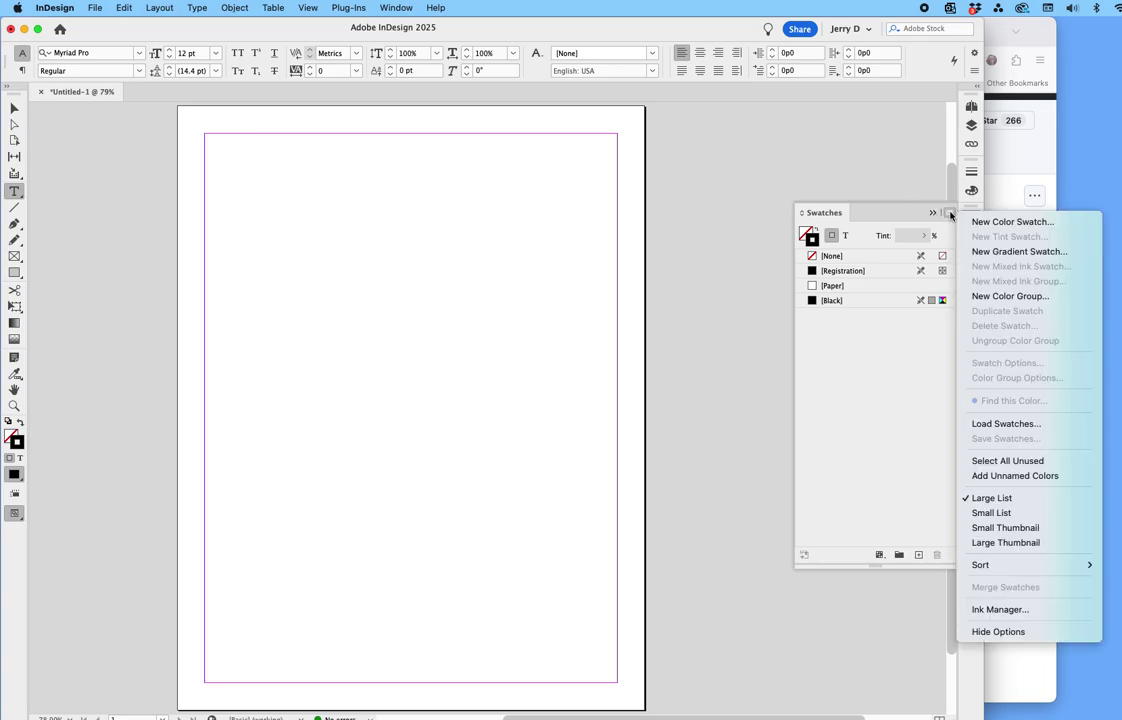
pyautogui.click(1010, 222)
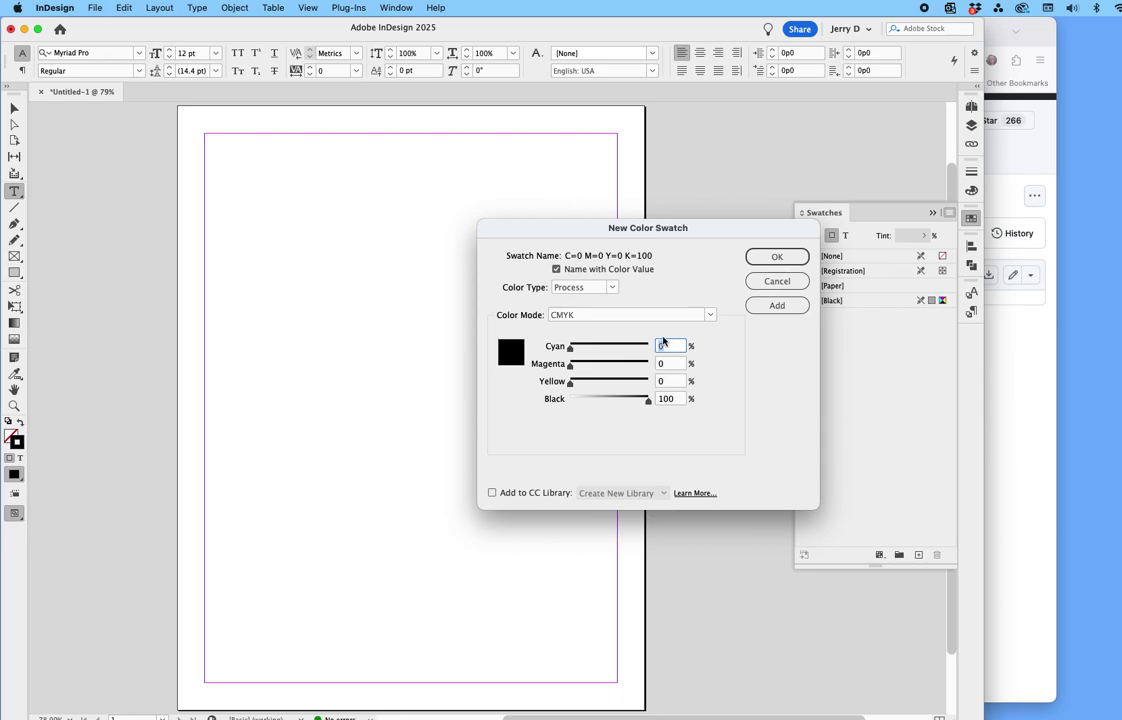
pyautogui.click(633, 317)
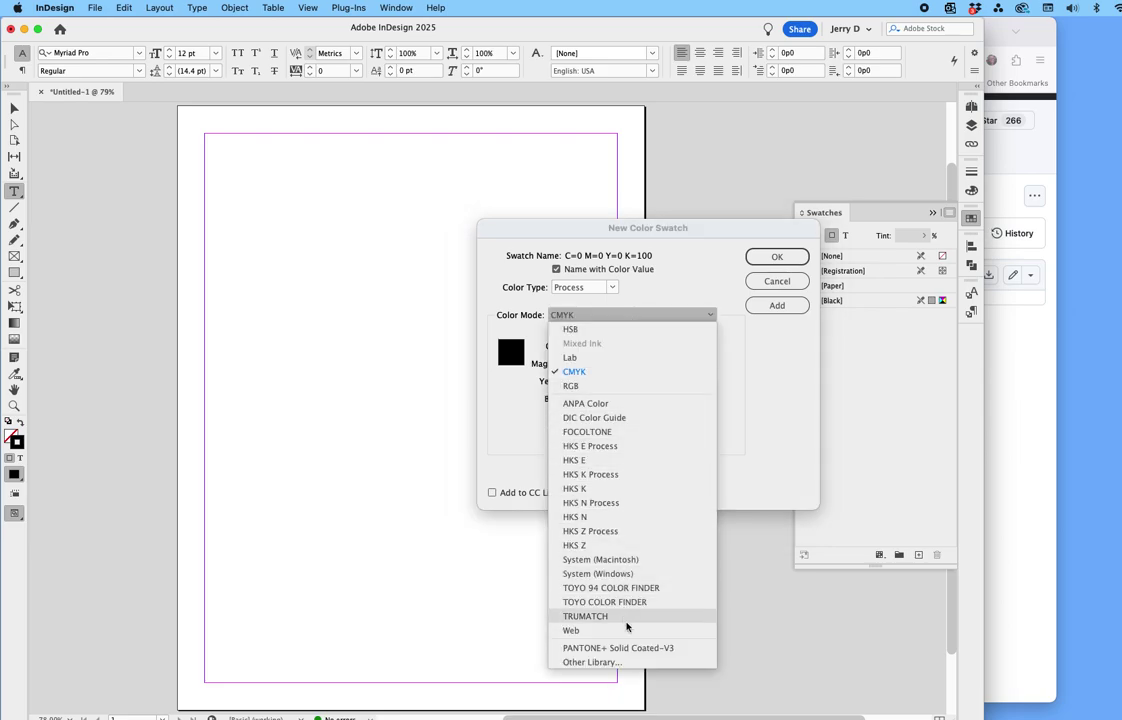
pyautogui.click(628, 649)
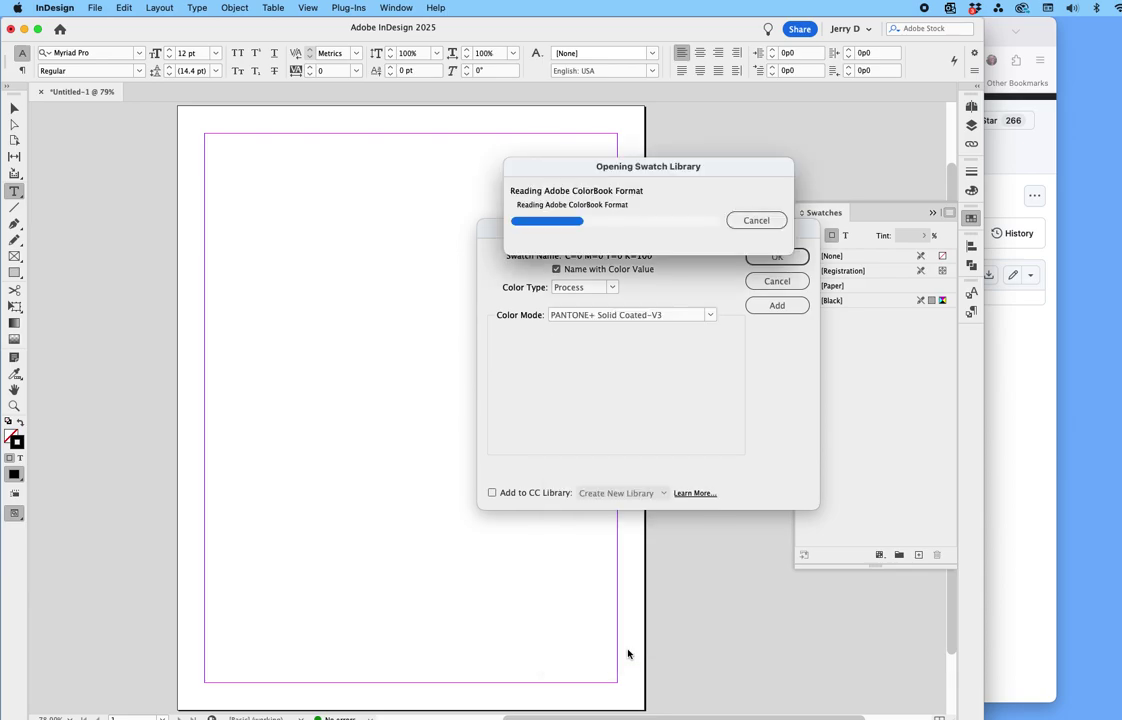
pyautogui.click(586, 346)
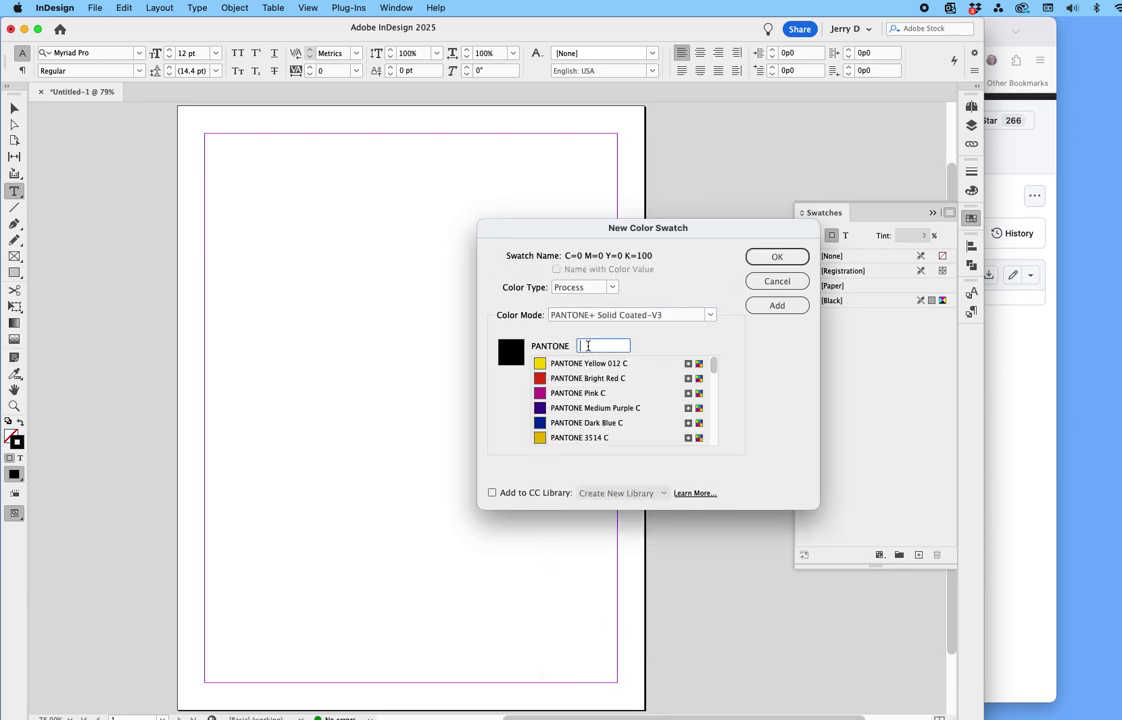
pyautogui.write('185 C')
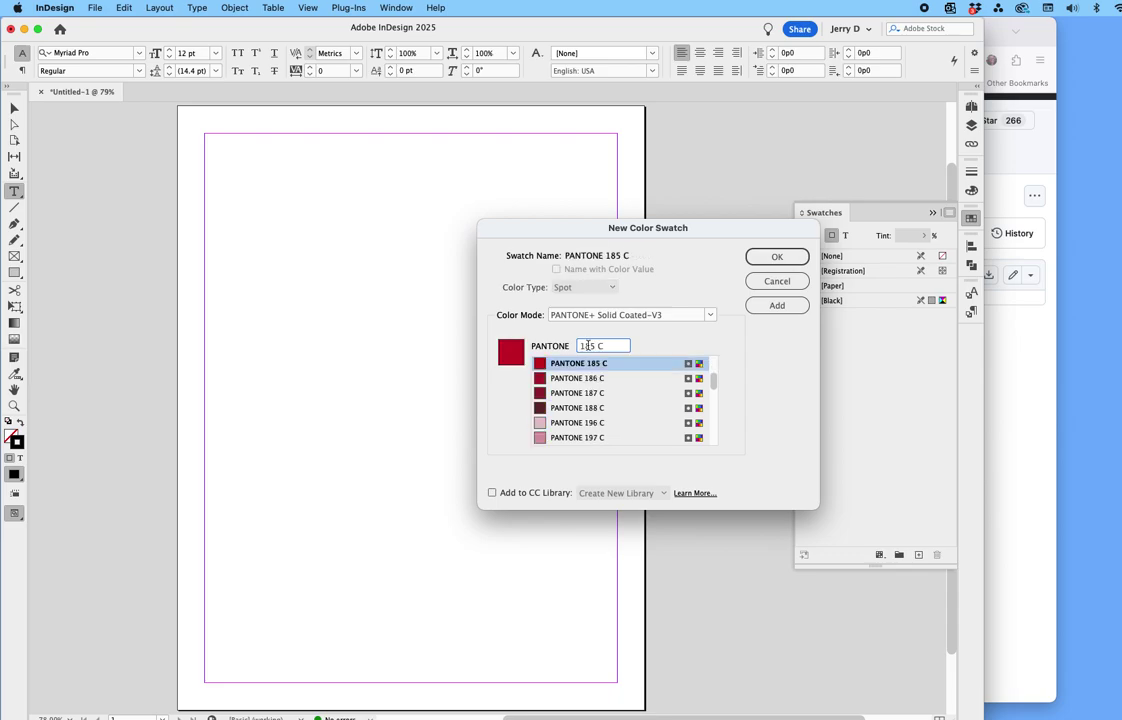
pyautogui.click(777, 257)
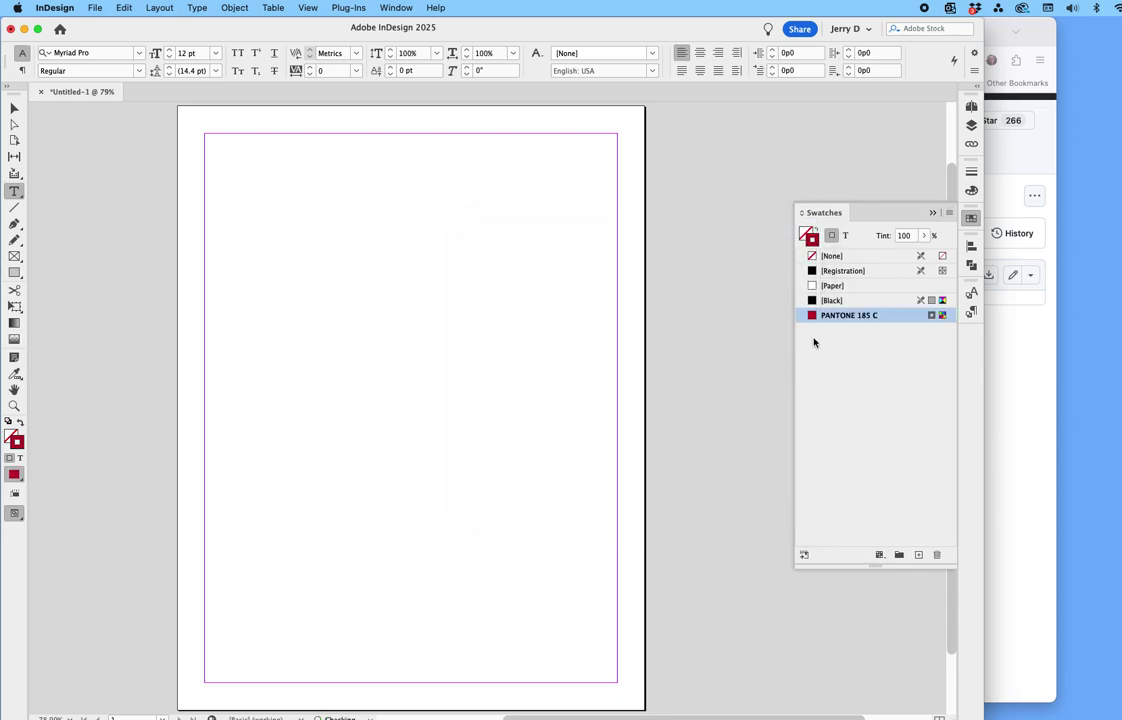